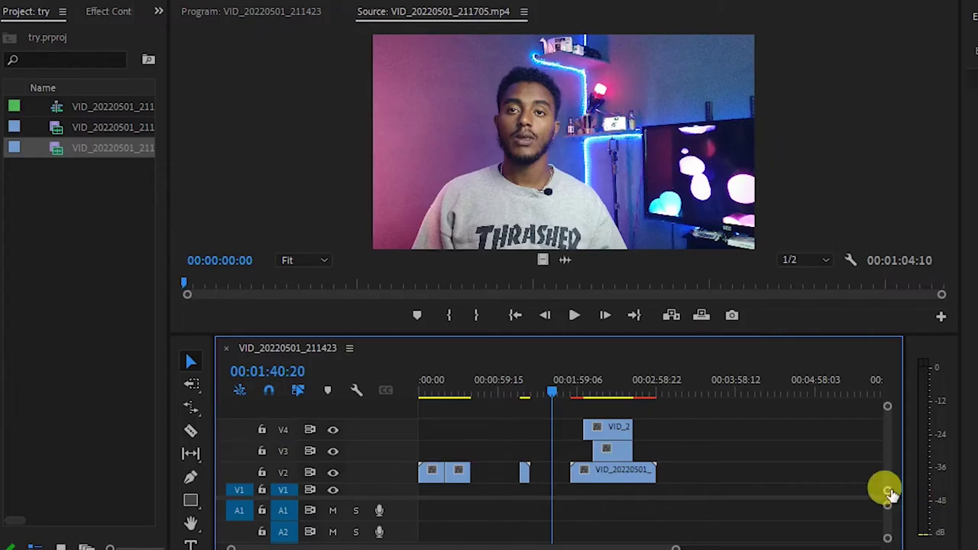
- Cut the stacked clips on V2, V3 and V4 into several pieces with the Razor tool
left_click(191, 433)
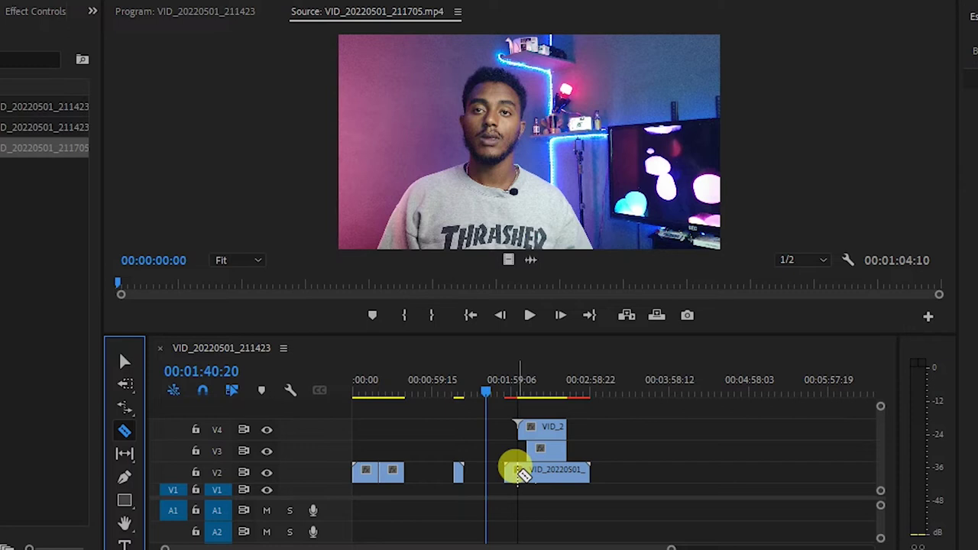
left_click(519, 472)
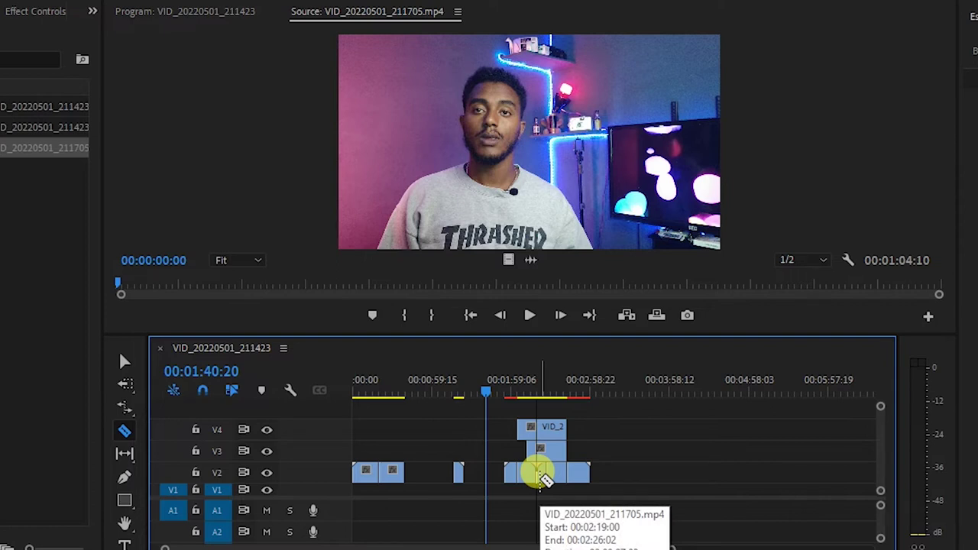
left_click(538, 472)
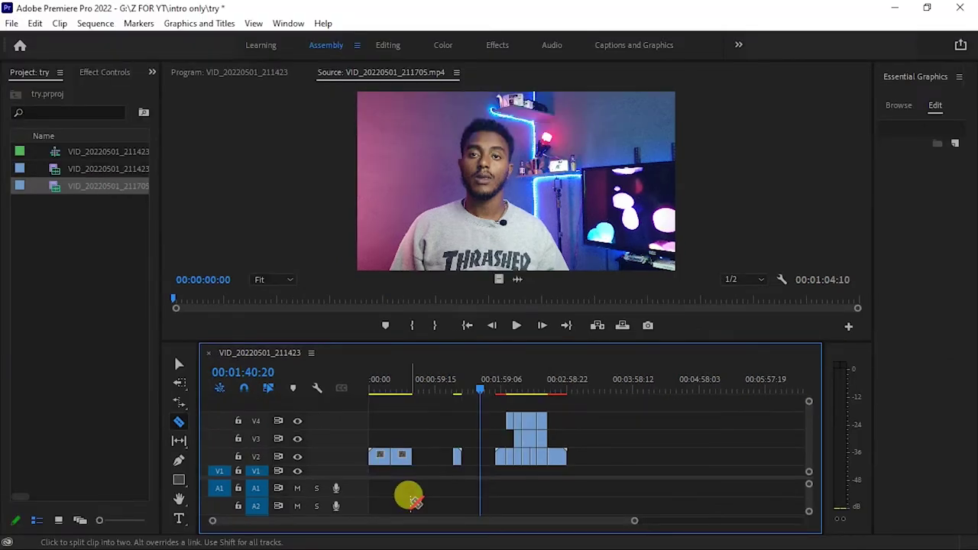
- Park the playhead at 00:00:20:16 and slip the source media of the second clip on V2 without moving the clip
left_click(180, 443)
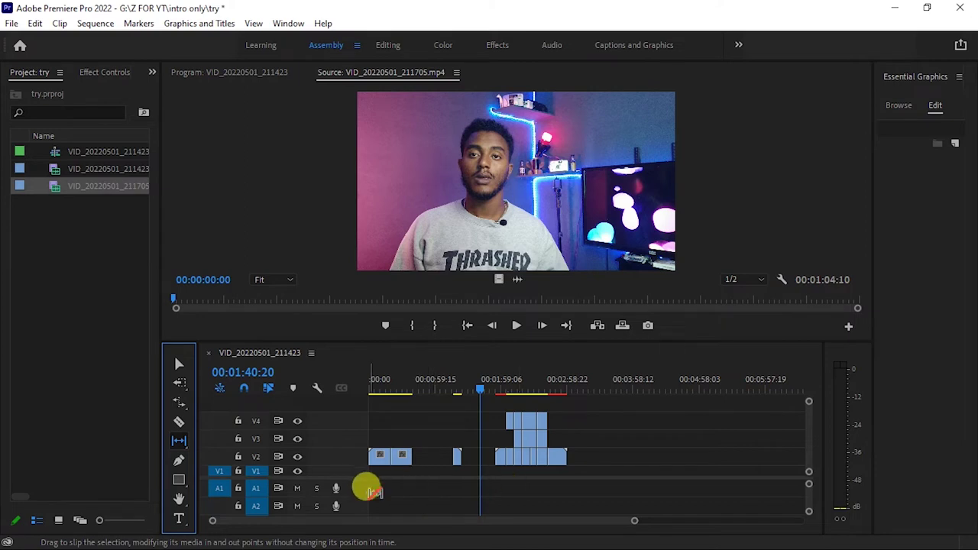
left_click(626, 517)
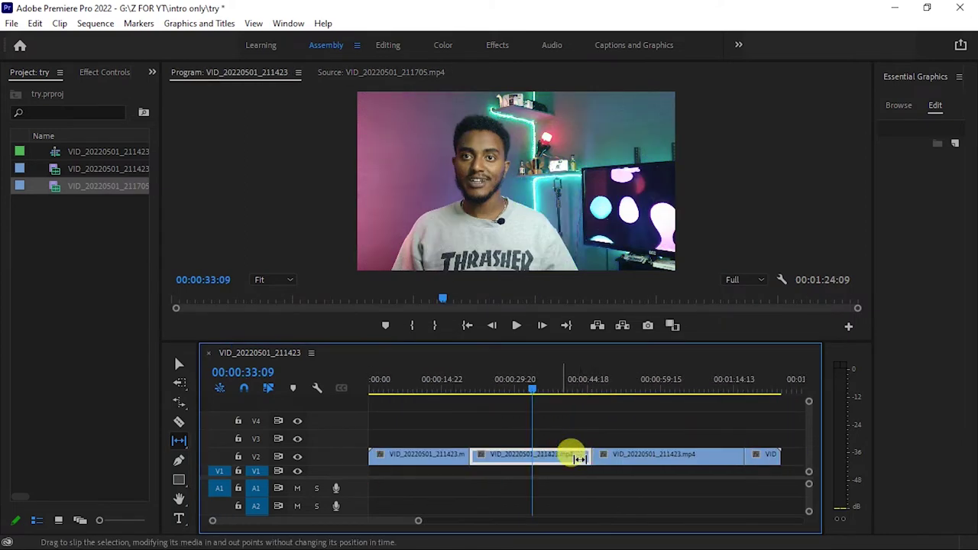
left_click(589, 387)
left_click(470, 387)
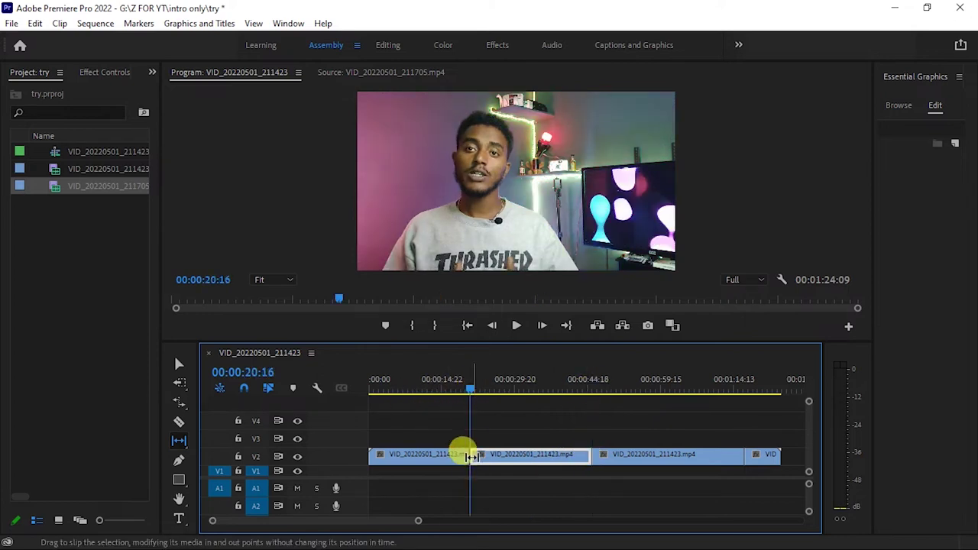
left_click_drag(471, 456, 585, 446)
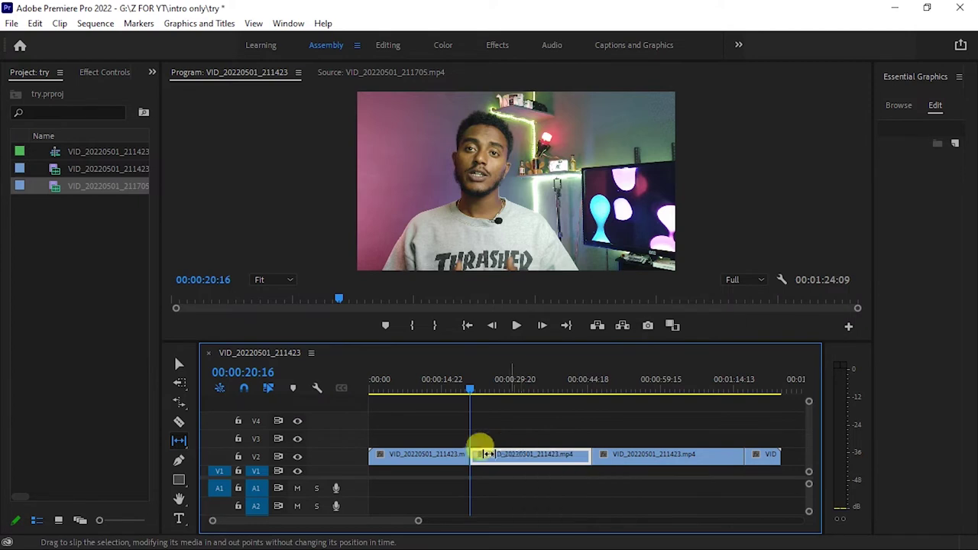
- Slide the second clip on V2 forward in time to just before the last short clip, using the Slide tool
left_click(180, 443)
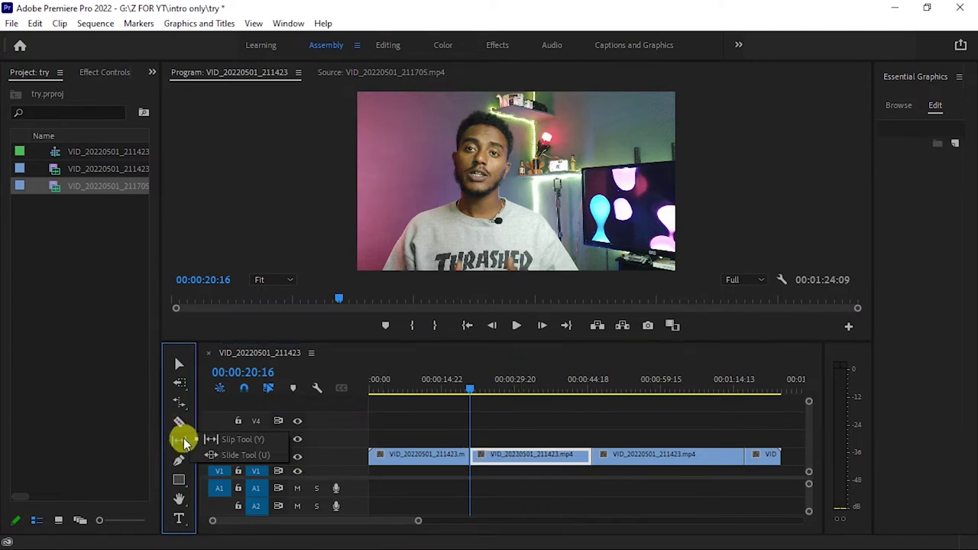
left_click(255, 453)
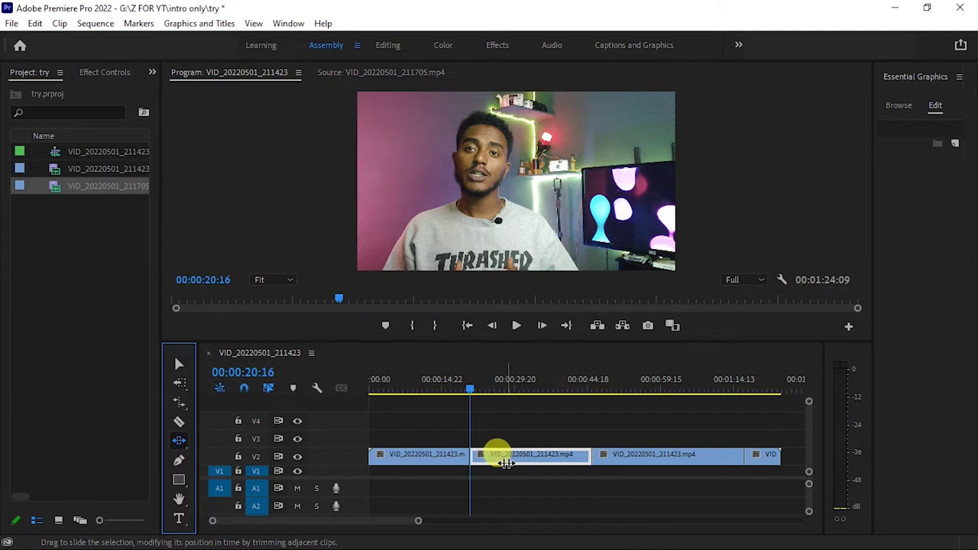
scroll(498, 439, "down", 1)
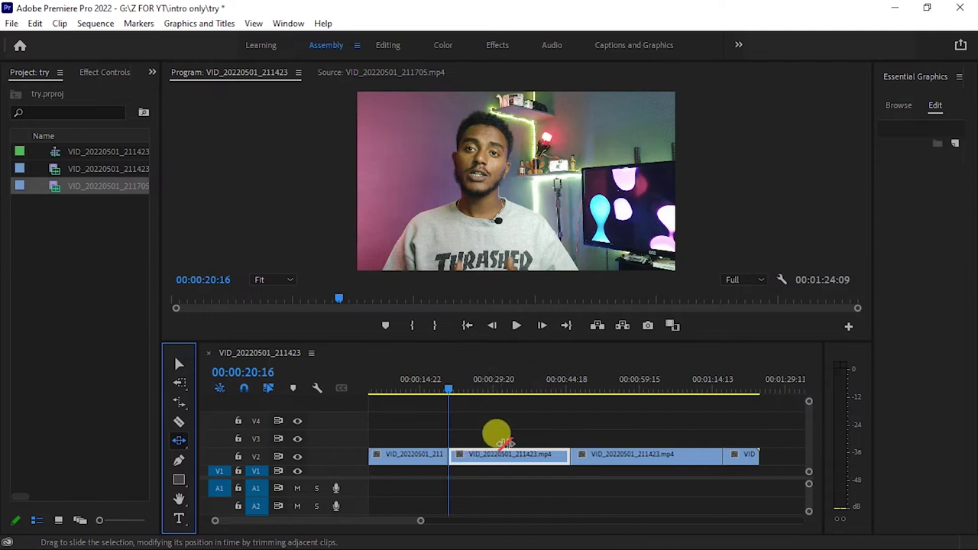
scroll(501, 439, "down", 2)
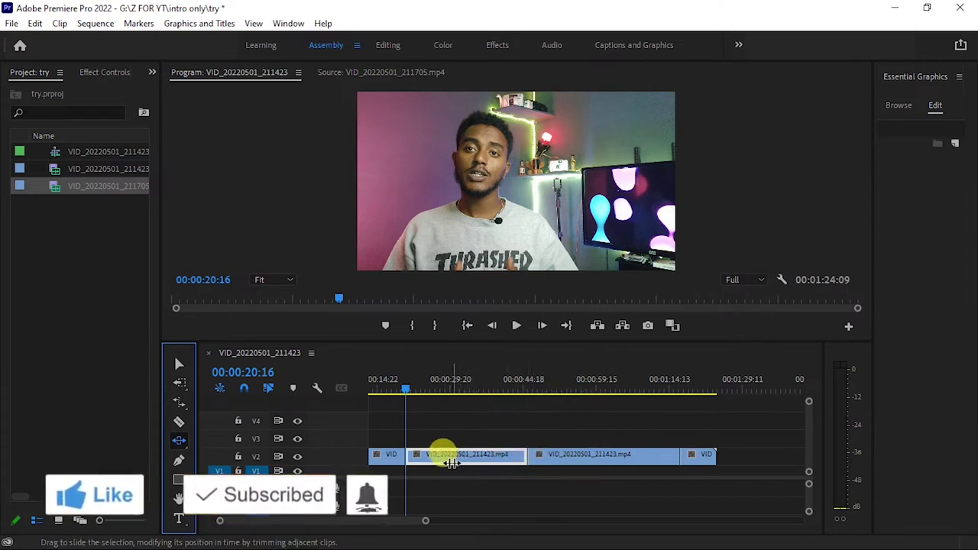
left_click_drag(456, 456, 567, 452)
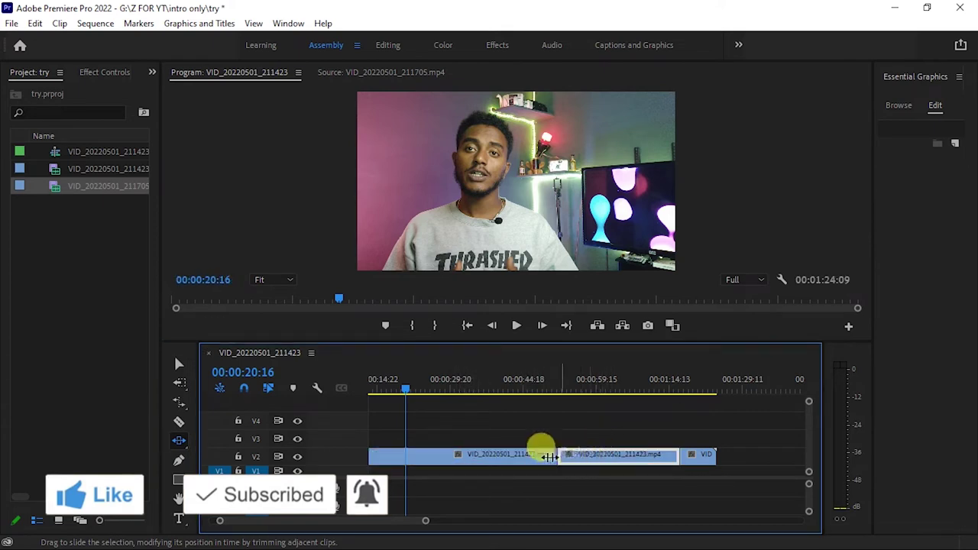
- Slide the V2 clips back and forth between their neighbours with the Slide tool
scroll(506, 468, "up", 2)
left_click_drag(507, 463, 654, 460)
scroll(662, 474, "down", 3)
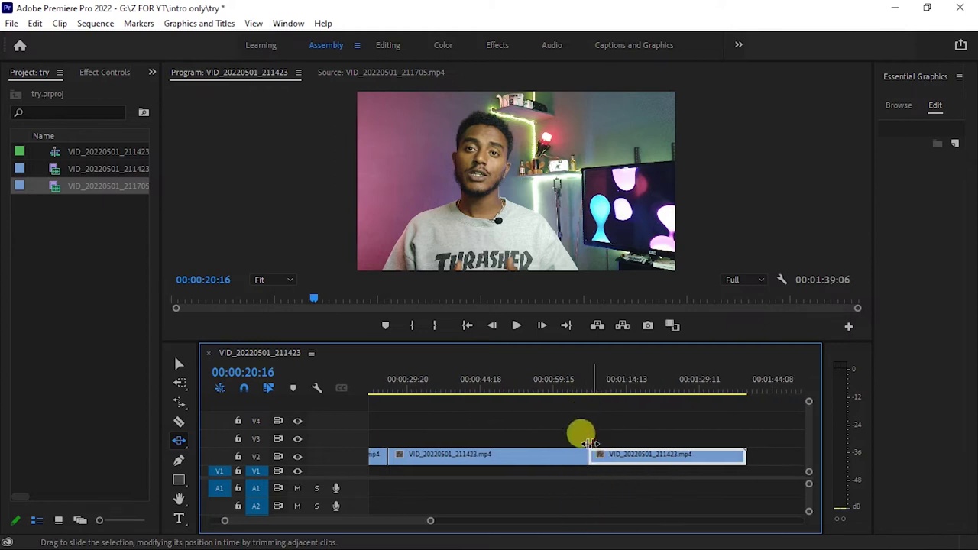
scroll(526, 465, "up", 2)
left_click_drag(451, 463, 558, 442)
left_click_drag(633, 452, 373, 457)
left_click_drag(557, 464, 744, 453)
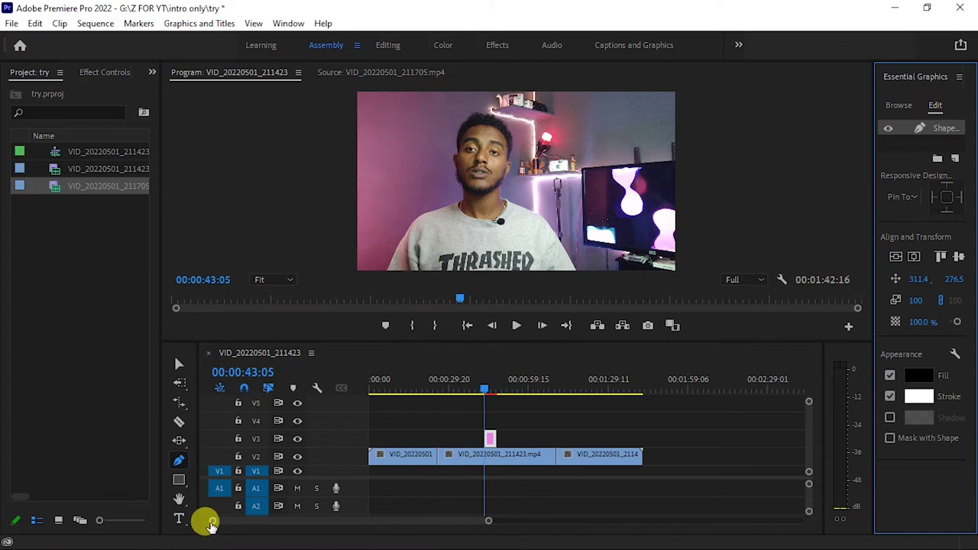
- At 00:00:44:05, add Pen tool points to the V3 shape around the speaker and reposition two of its existing points
left_click_drag(203, 519, 234, 519)
left_click(517, 326)
left_click(513, 329)
left_click(180, 462)
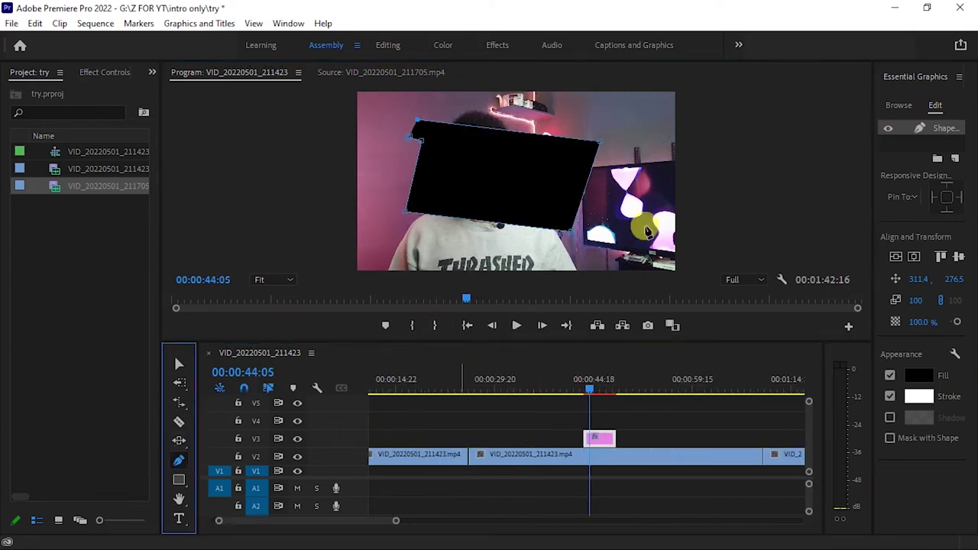
left_click(634, 226)
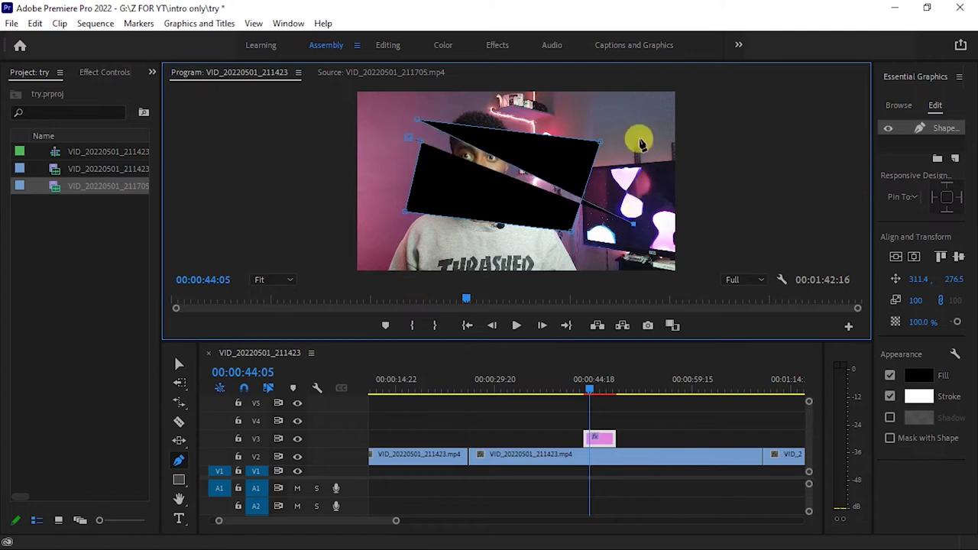
left_click(639, 118)
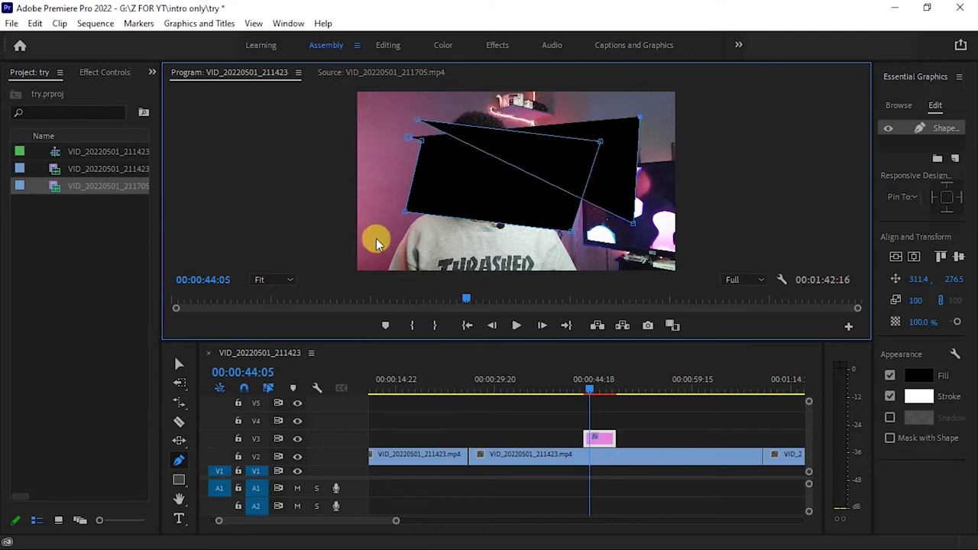
left_click(376, 240)
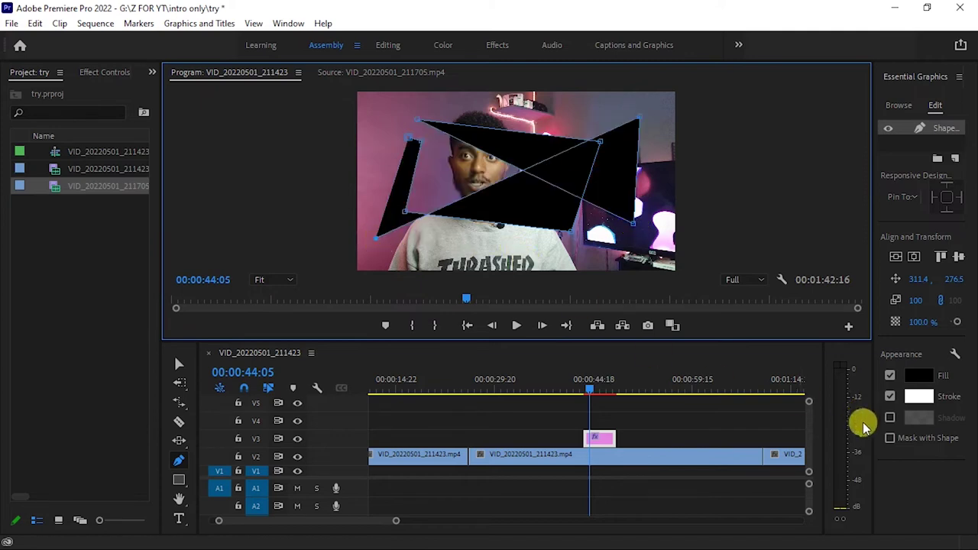
left_click(458, 248)
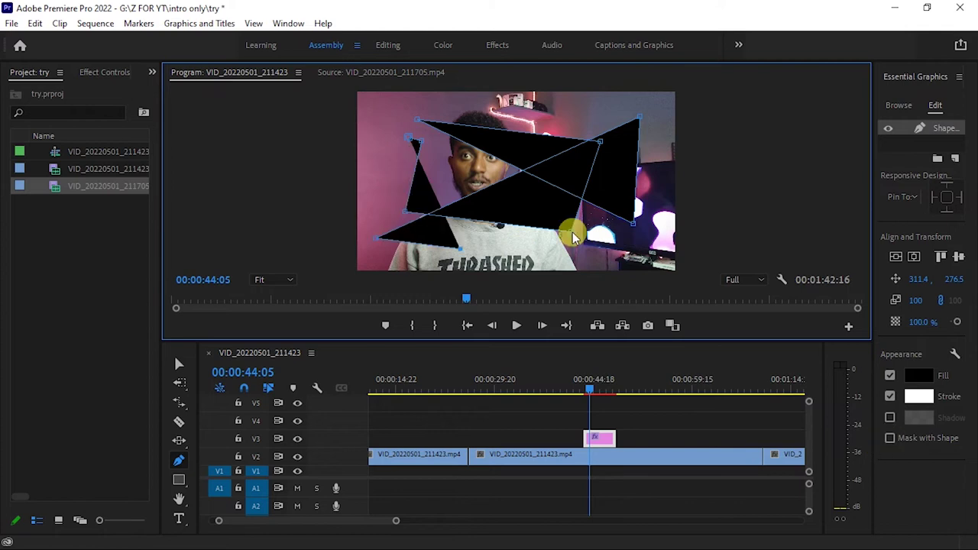
left_click(602, 259)
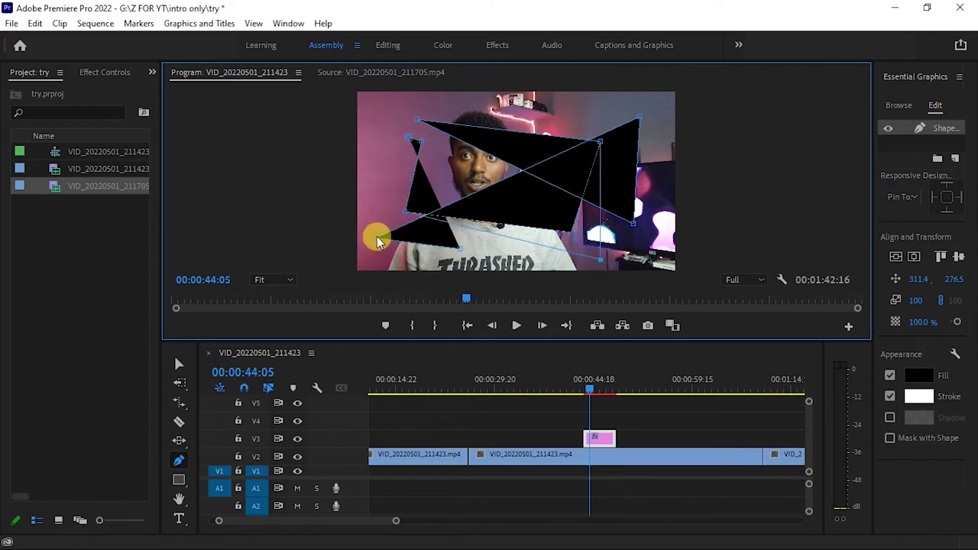
left_click(361, 200)
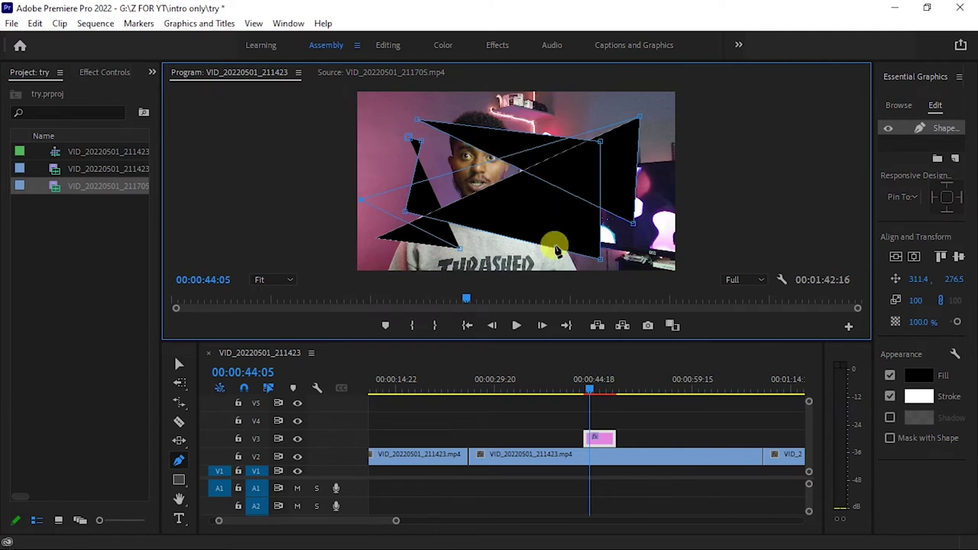
- Set the pen shape's fill color to pure red (FF0000)
left_click(917, 375)
left_click_drag(473, 273, 498, 197)
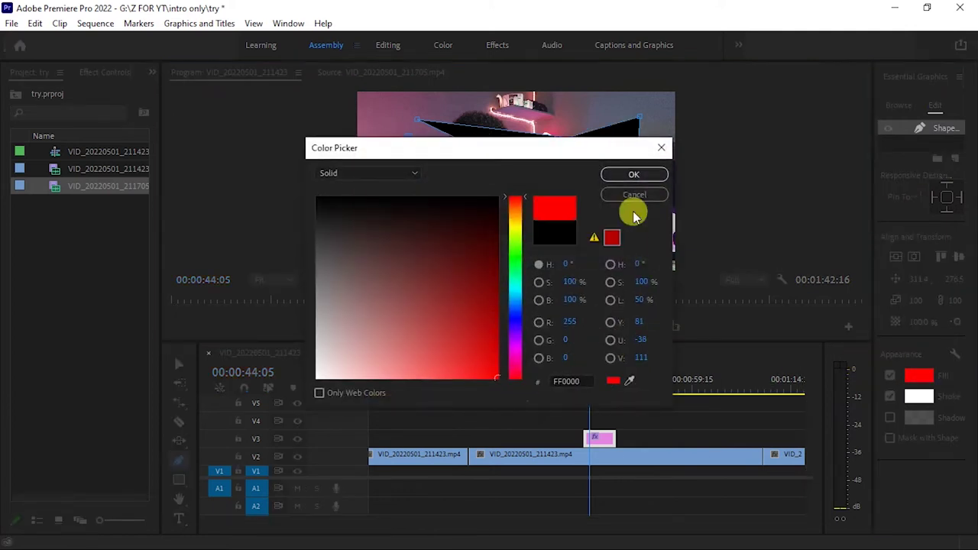
left_click(633, 174)
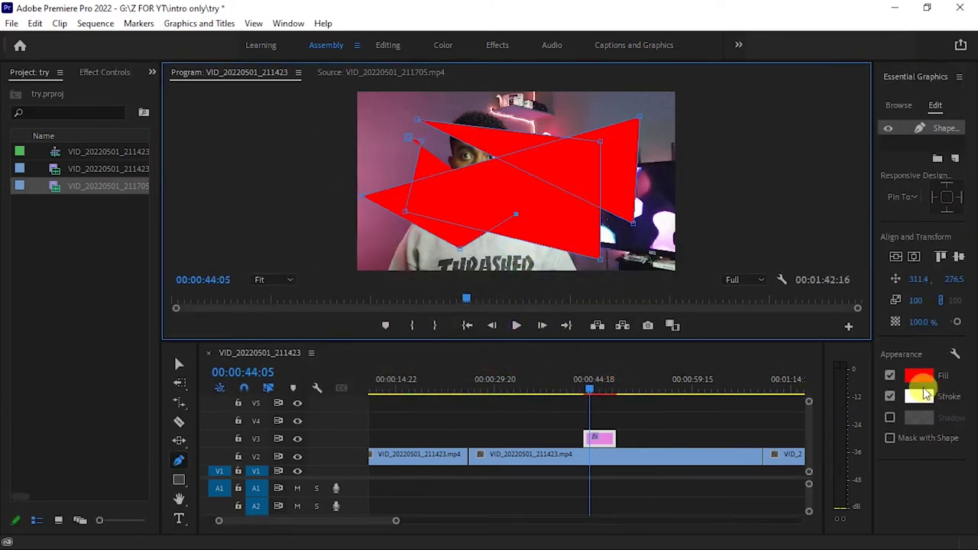
- Set the pen shape's fill color to green 54A271 and delete the shape from V3
left_click(918, 375)
left_click(456, 245)
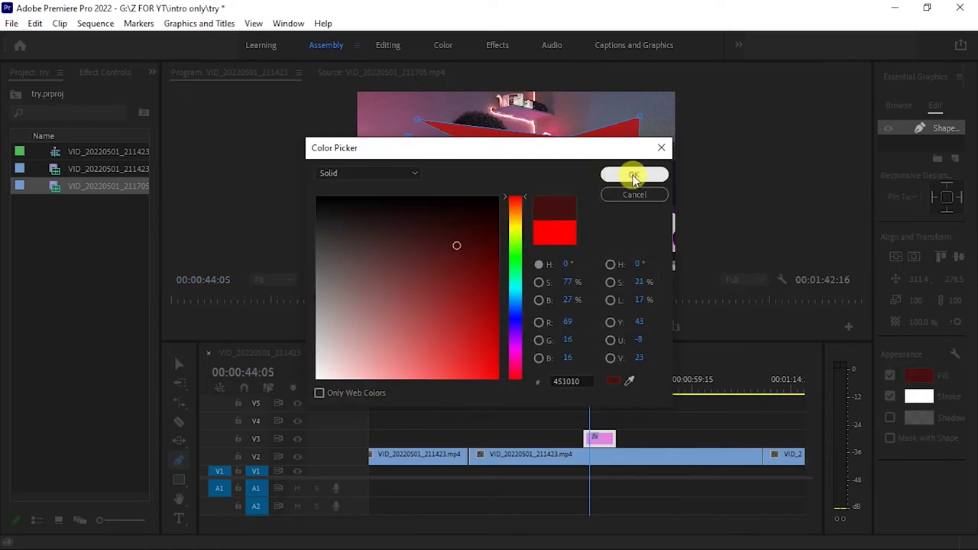
left_click(511, 269)
left_click(403, 311)
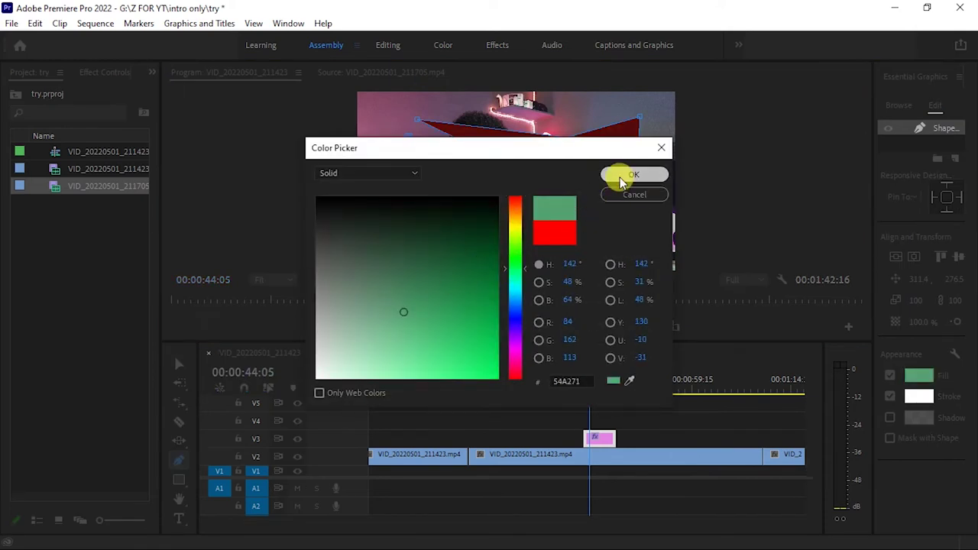
left_click(618, 176)
key("Delete")
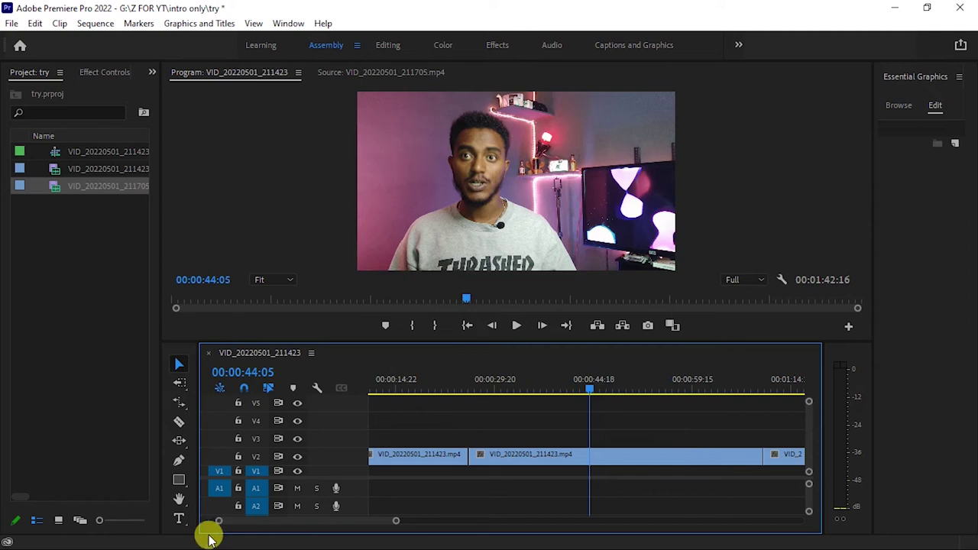
- Draw a rectangle about 965 px wide over the speaker's face and an ellipse about 419 px wide in front of the TV
left_click(180, 486)
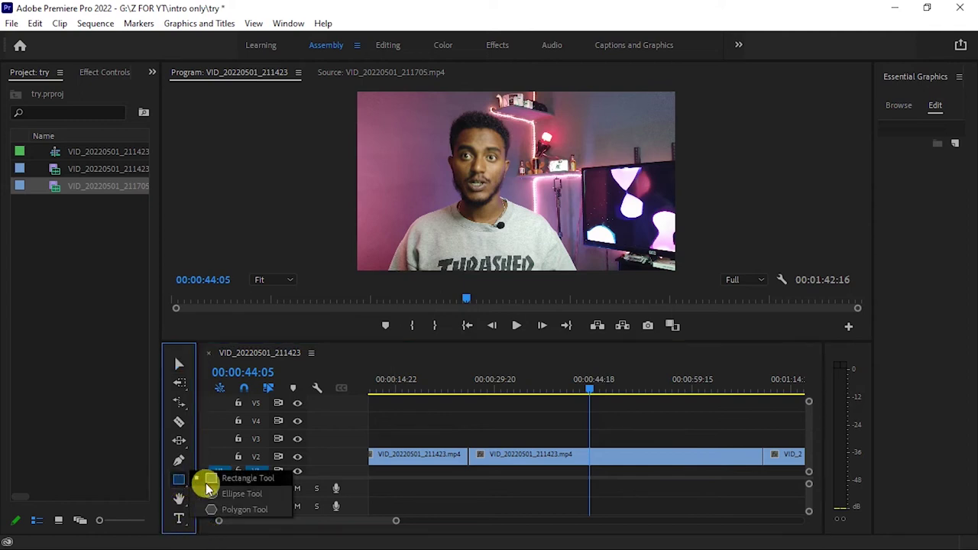
left_click(241, 480)
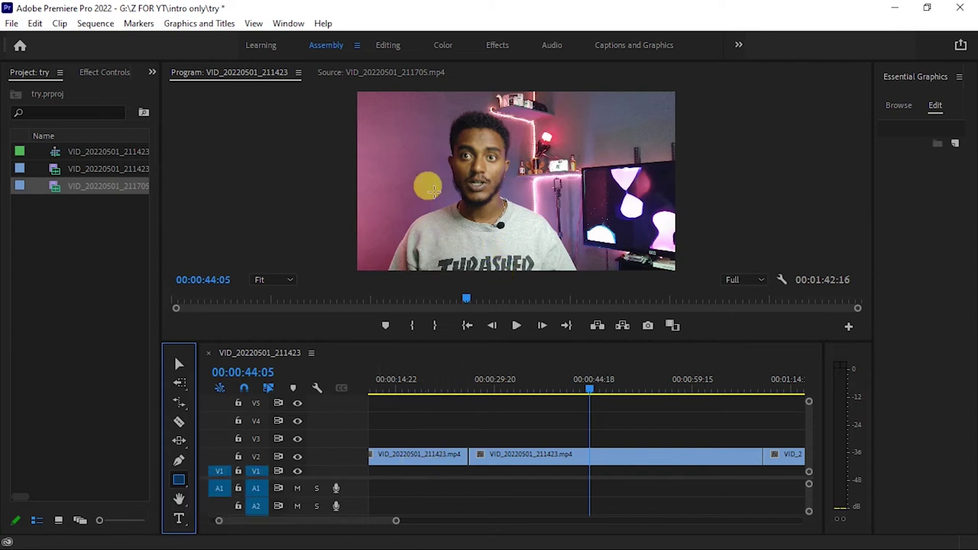
left_click_drag(396, 120, 546, 207)
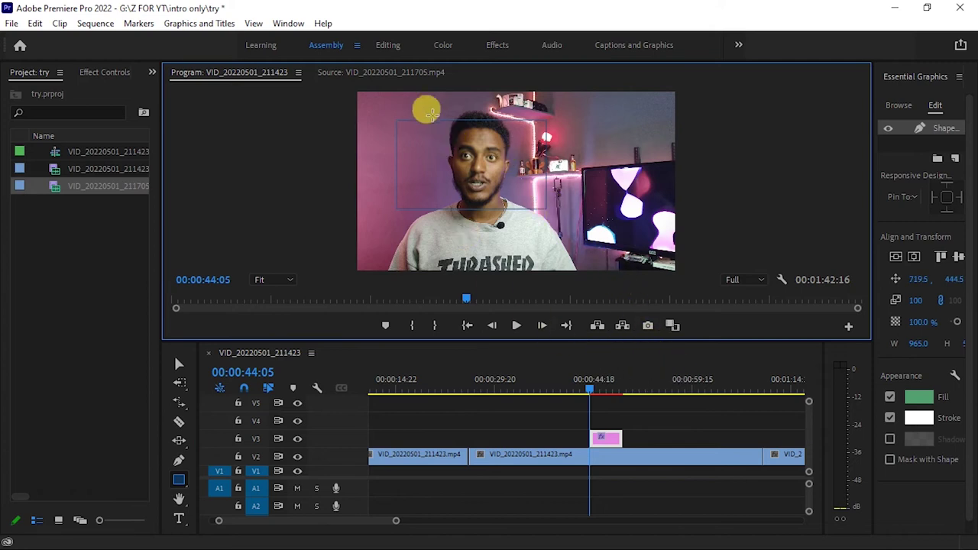
left_click_drag(178, 479, 229, 489)
left_click_drag(559, 215, 625, 263)
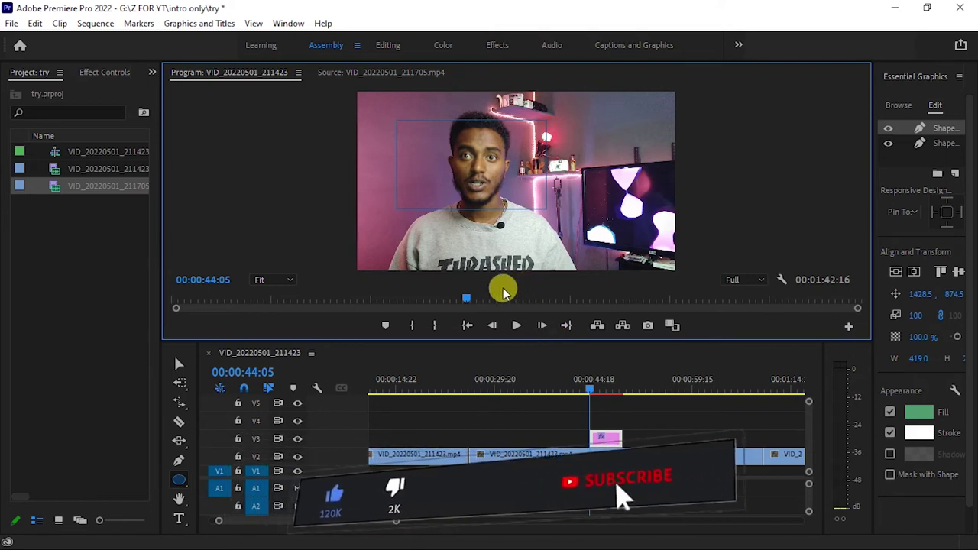
left_click_drag(595, 388, 604, 385)
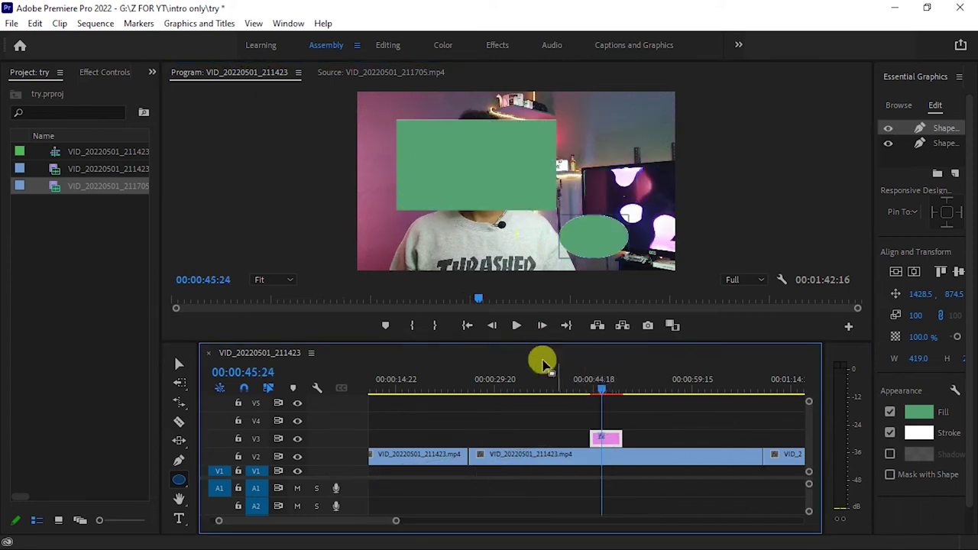
- Draw a triangle about 554 px wide with the Polygon tool over the rectangle and fill it with dark gray 2F2F2F
left_click(183, 481)
left_click(229, 501)
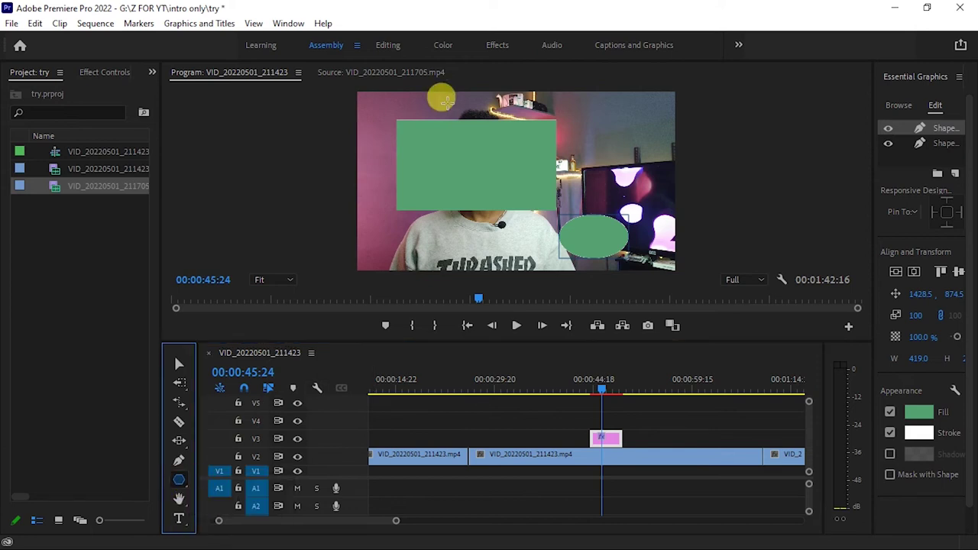
left_click_drag(442, 95, 536, 219)
mouse_move(605, 387)
left_mouse_down()
mouse_move(624, 381)
mouse_move(604, 388)
left_mouse_up()
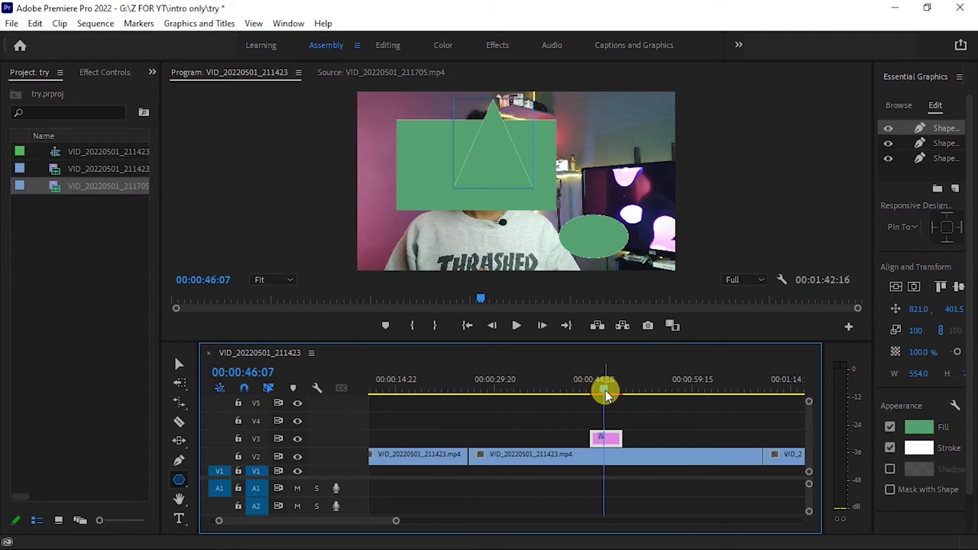
left_click(918, 426)
left_click(382, 308)
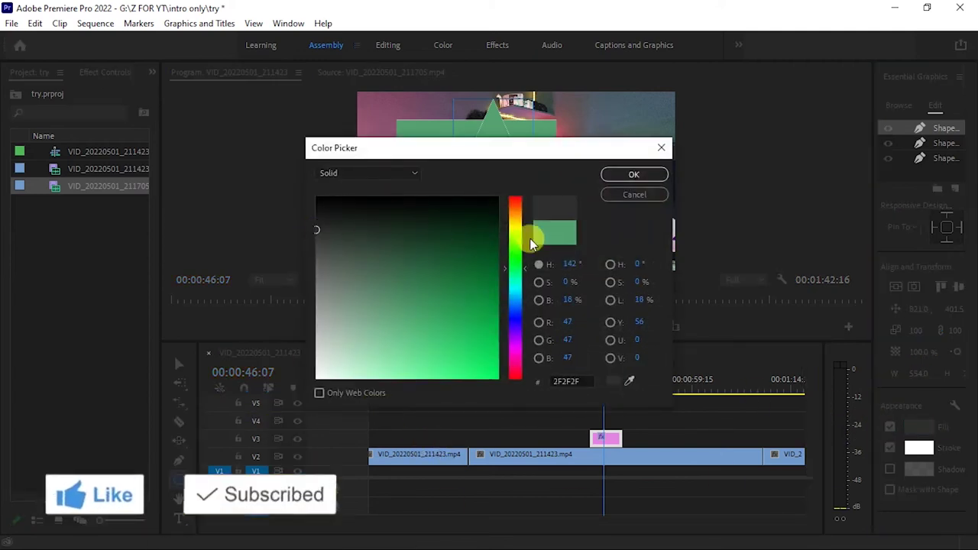
left_click(633, 174)
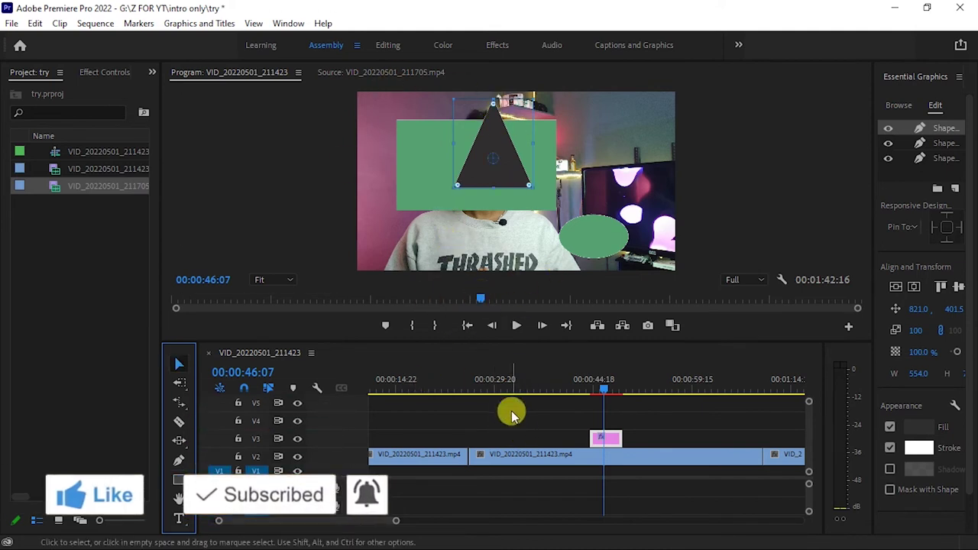
- Delete the graphic clip with the three drawn shapes from track V3
left_click_drag(644, 413, 597, 432)
key("Delete")
- Pan the timeline back and forth between the start and end of the sequence with the Hand tool
left_click(180, 498)
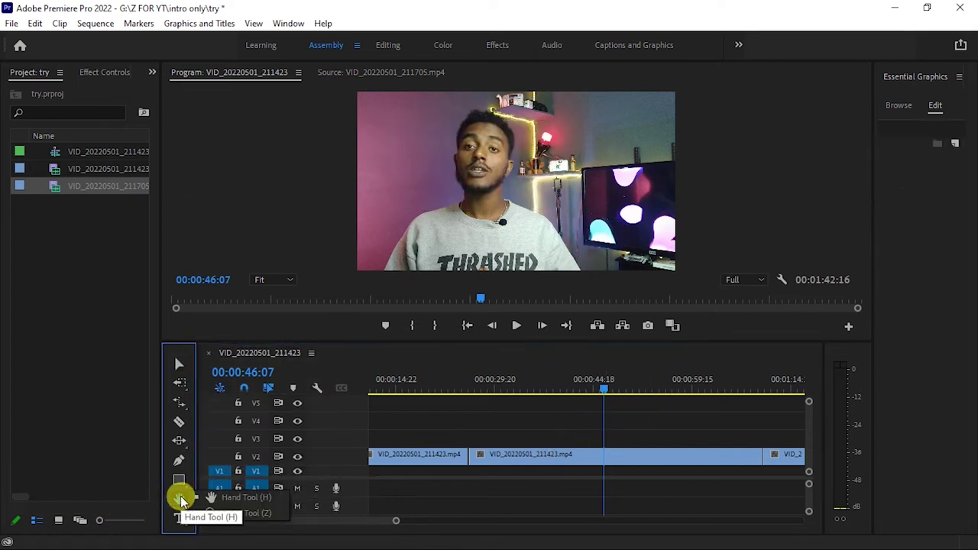
left_click(246, 500)
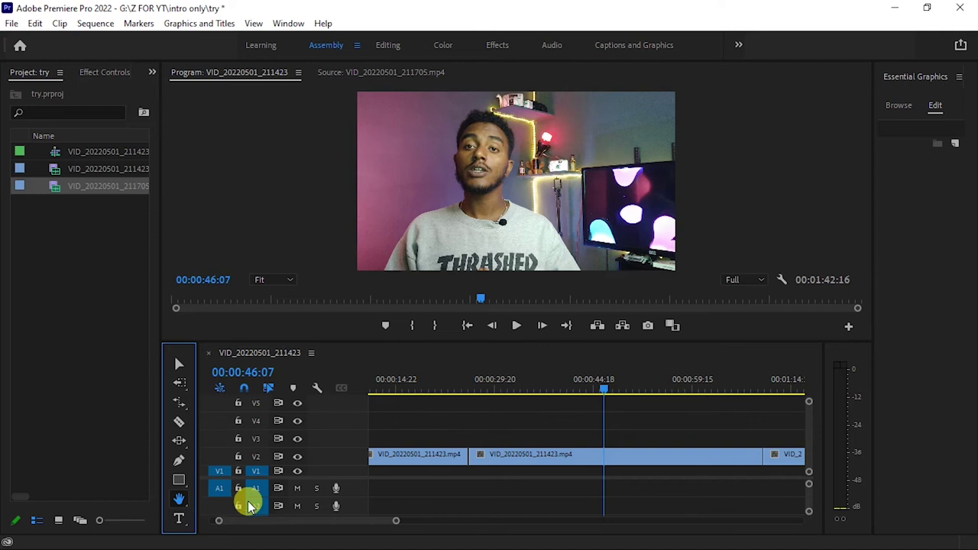
left_click_drag(598, 421, 490, 422)
left_click_drag(663, 413, 491, 419)
scroll(493, 428, "up", 3)
scroll(493, 429, "up", 5)
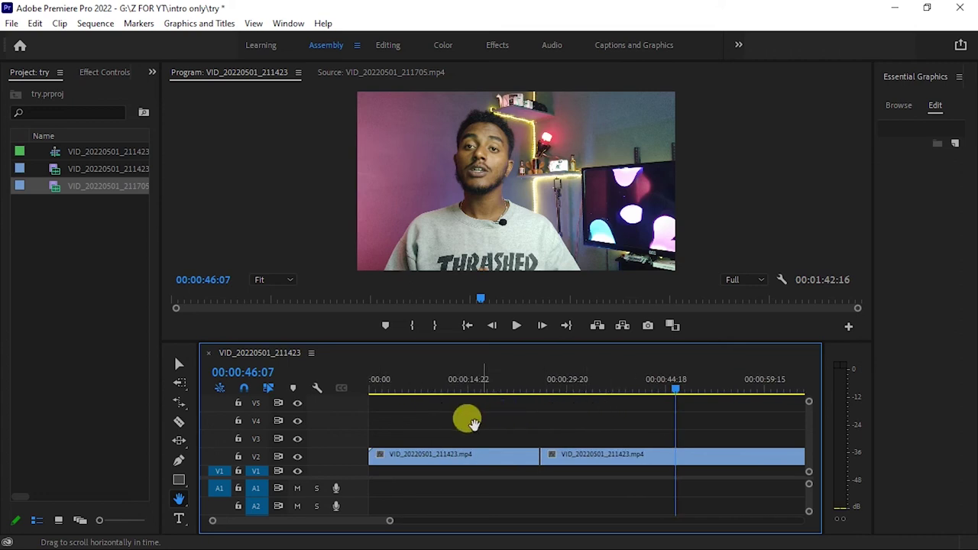
scroll(504, 409, "down", 5)
left_click(178, 498)
left_click_drag(178, 498, 257, 498)
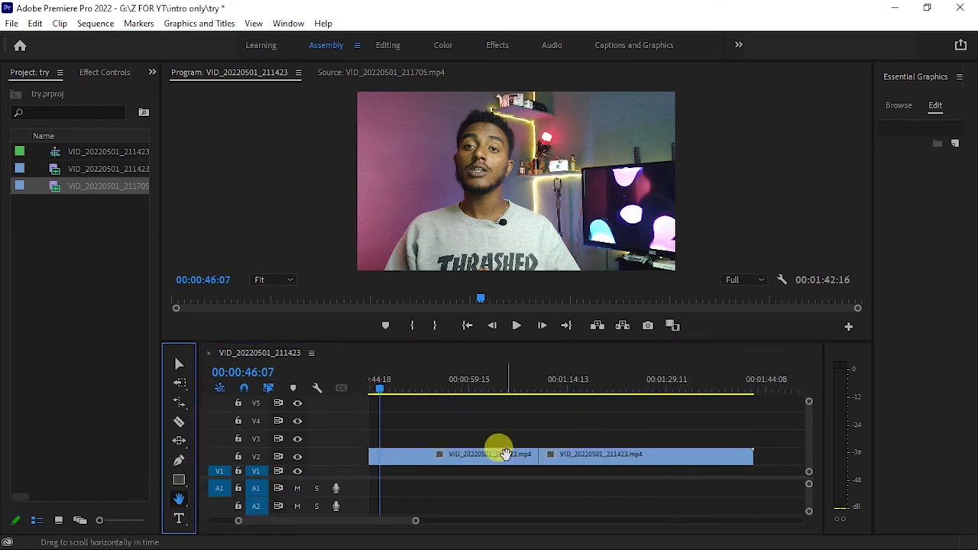
left_click_drag(572, 447, 430, 539)
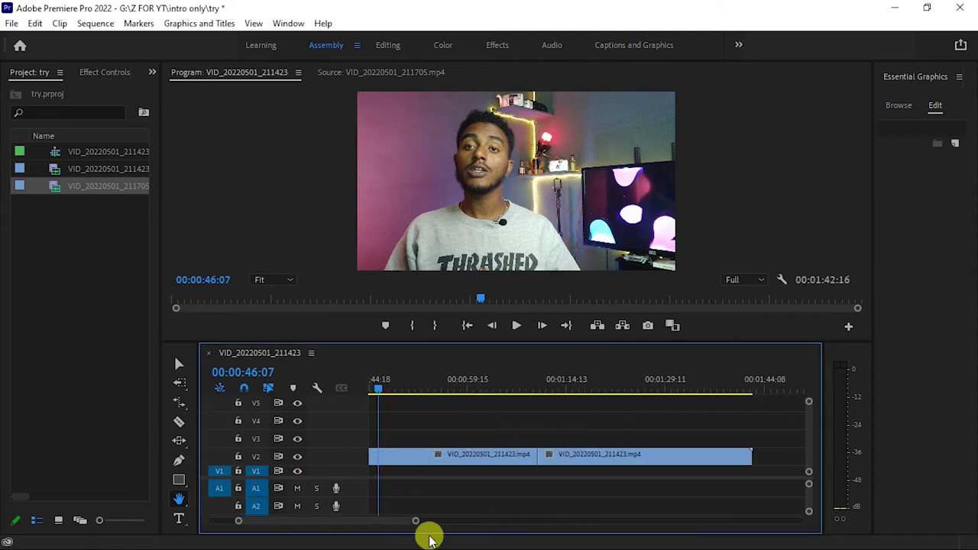
left_click_drag(434, 416, 647, 433)
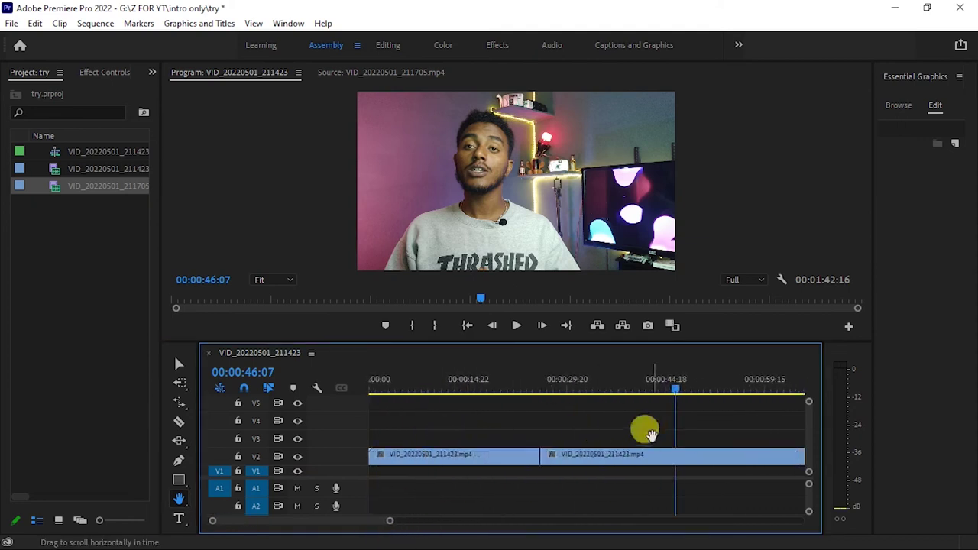
- Magnify the timeline around the cut between the first two V2 clips with the Zoom tool
left_click(178, 502)
left_click_drag(178, 502, 256, 513)
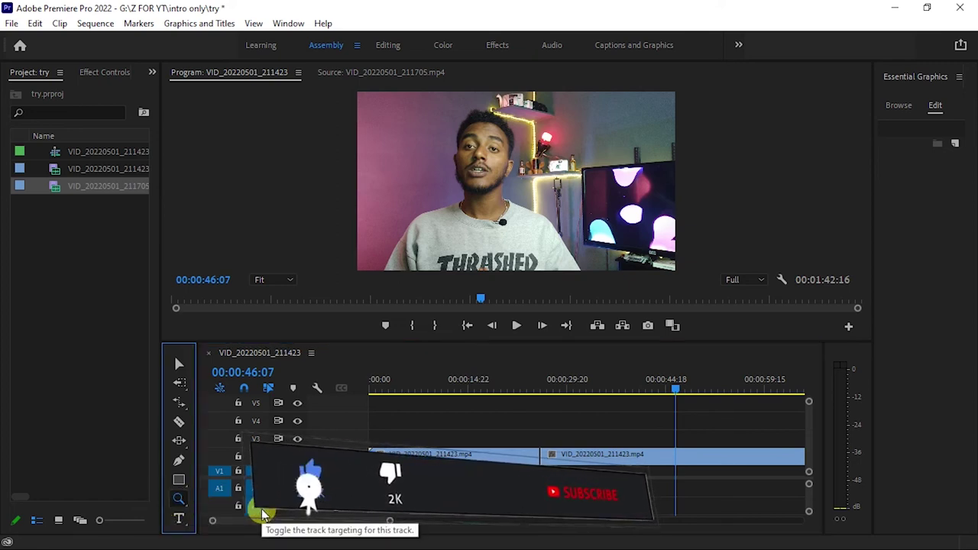
left_click(471, 457)
left_click(472, 456)
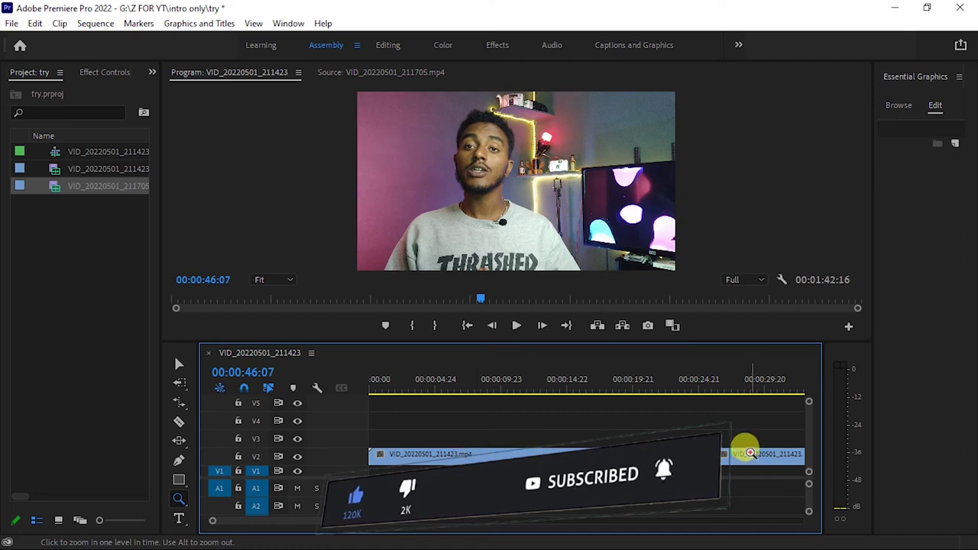
left_click(748, 453)
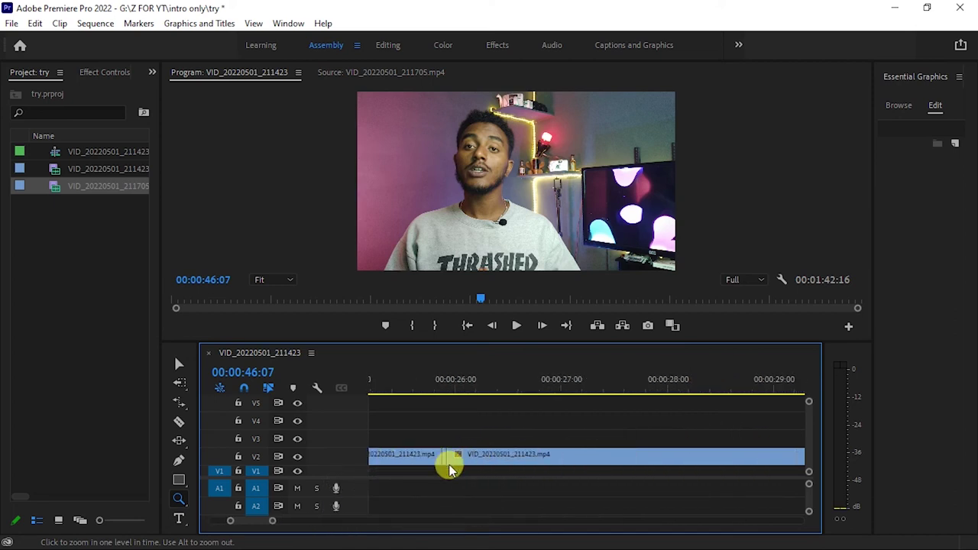
left_click(454, 456)
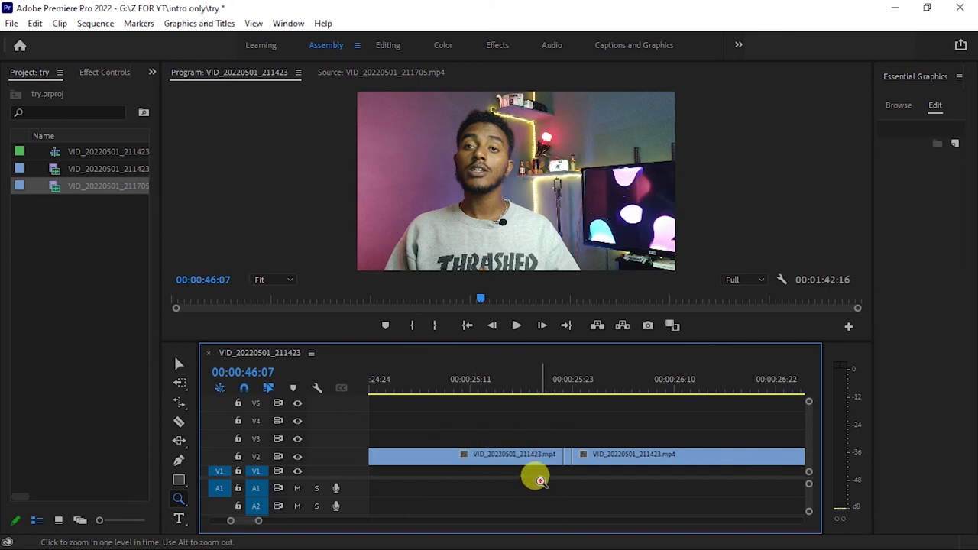
- Zoom the timeline out until all three V2 clips fit in view
key("minus")
key("minus")
key("minus")
key("minus")
key("minus")
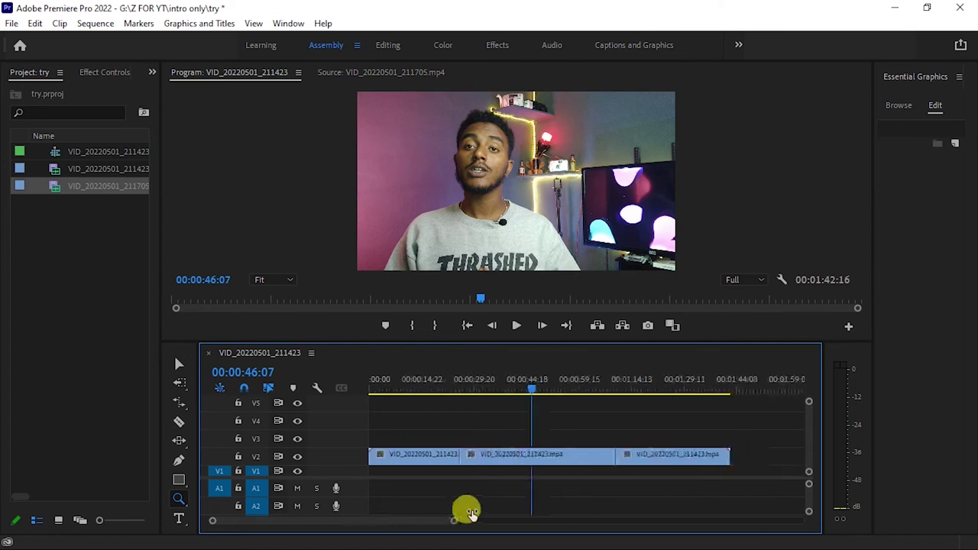
- Alternate zooming in and out near the first cut with the Zoom tool, ending with the whole sequence in view
left_click(502, 449)
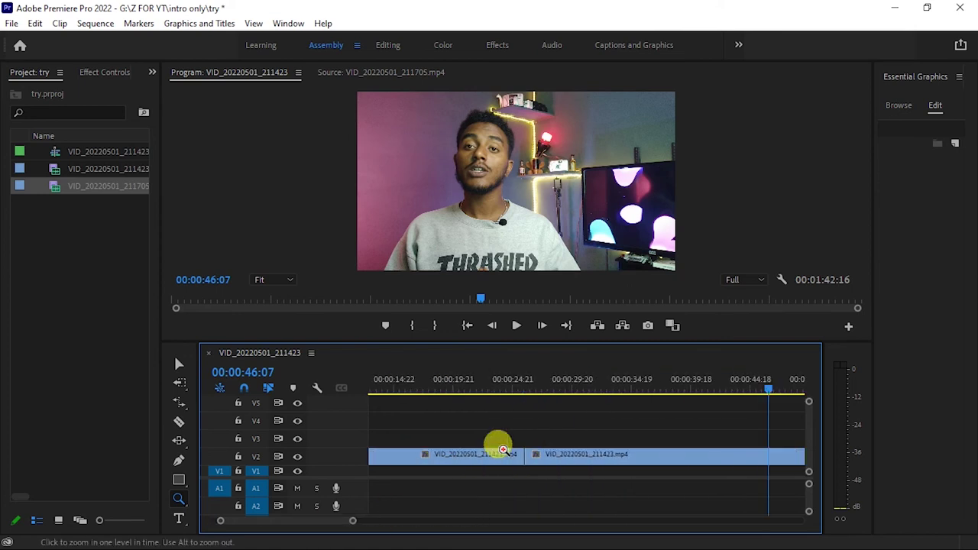
left_click(502, 450, "alt")
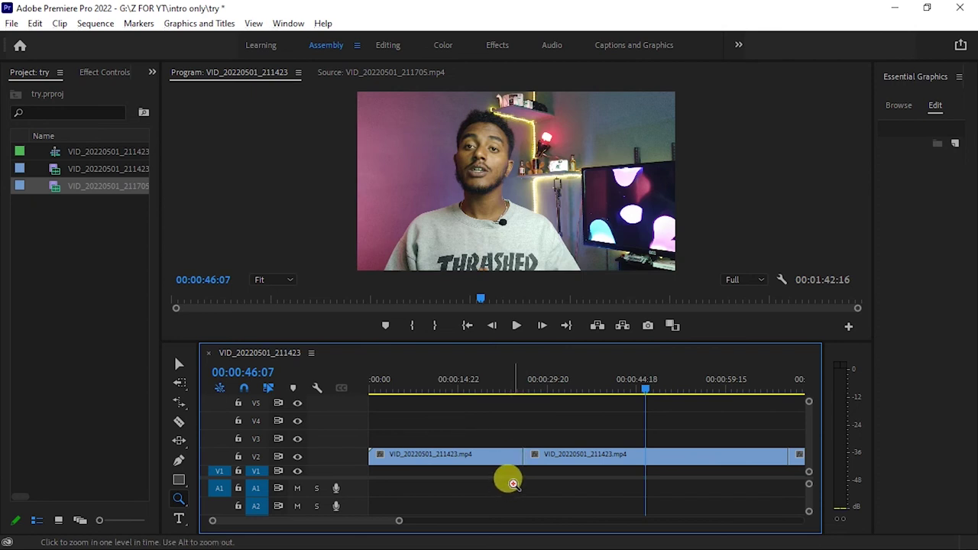
left_click(551, 441)
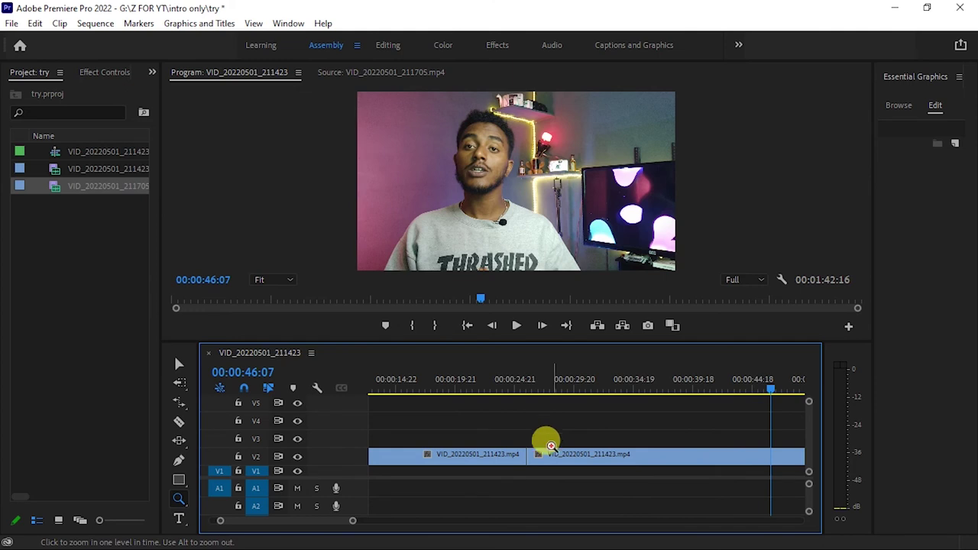
left_click(542, 453, "alt")
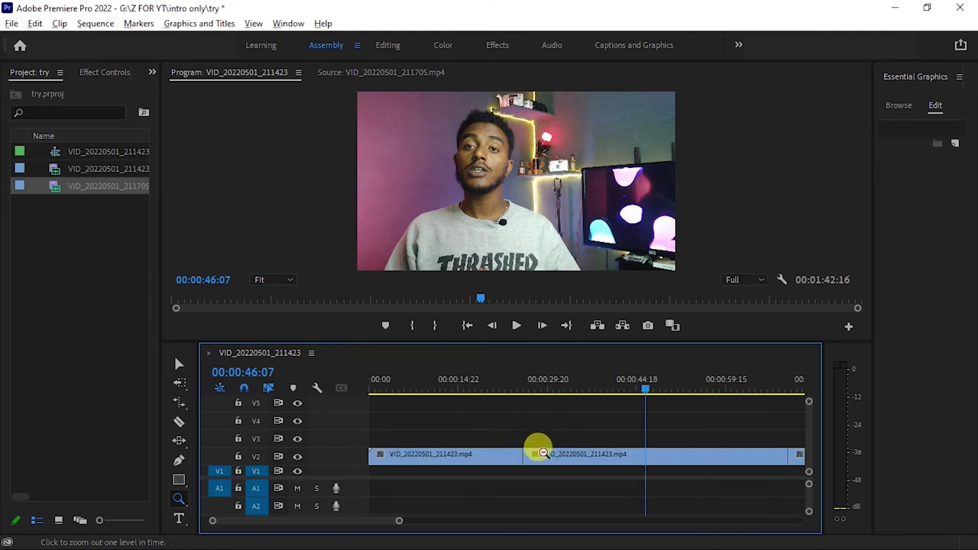
left_click(550, 438, "alt")
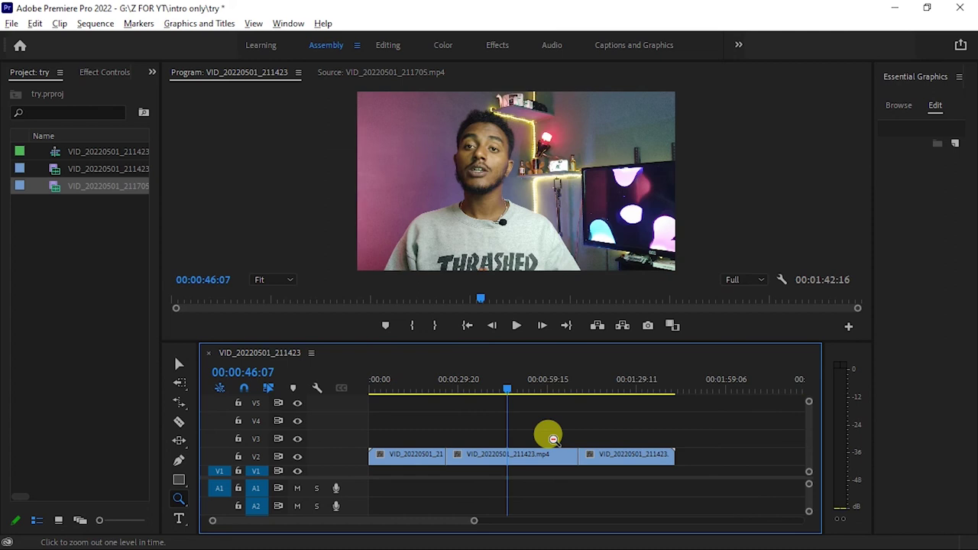
- Add the horizontal placeholder text "cghgcmhctcgchqmcgcghchgchgcl" across the speaker's face with the Type tool
left_click(179, 519)
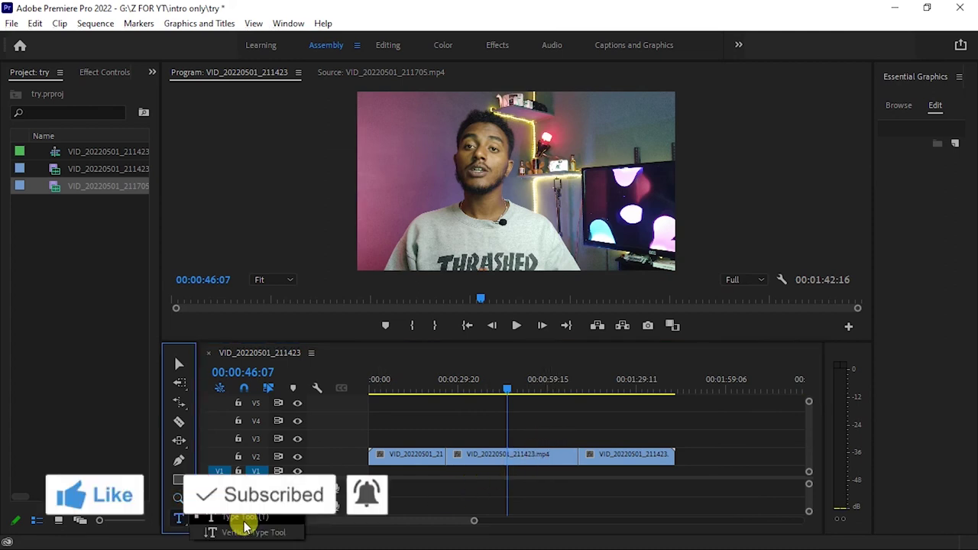
left_click(245, 518)
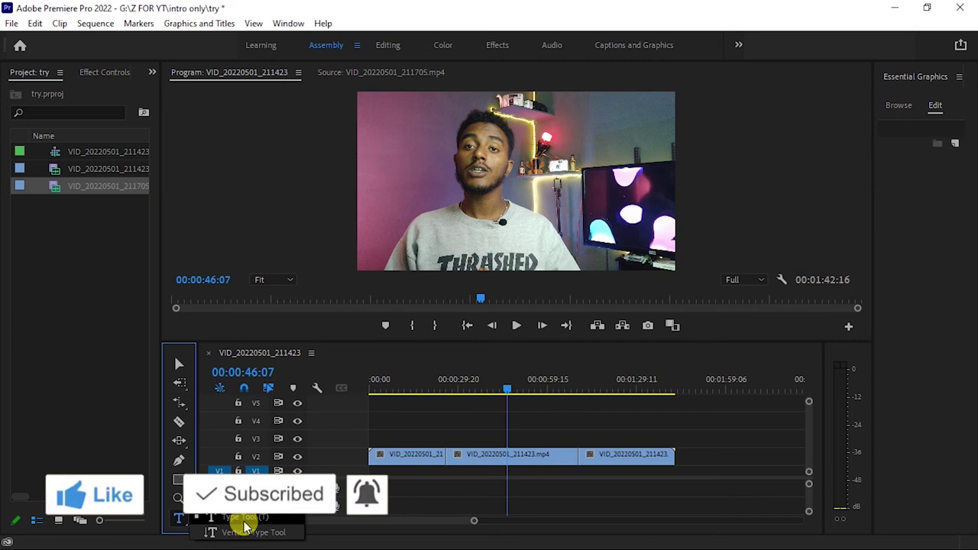
left_click(436, 159)
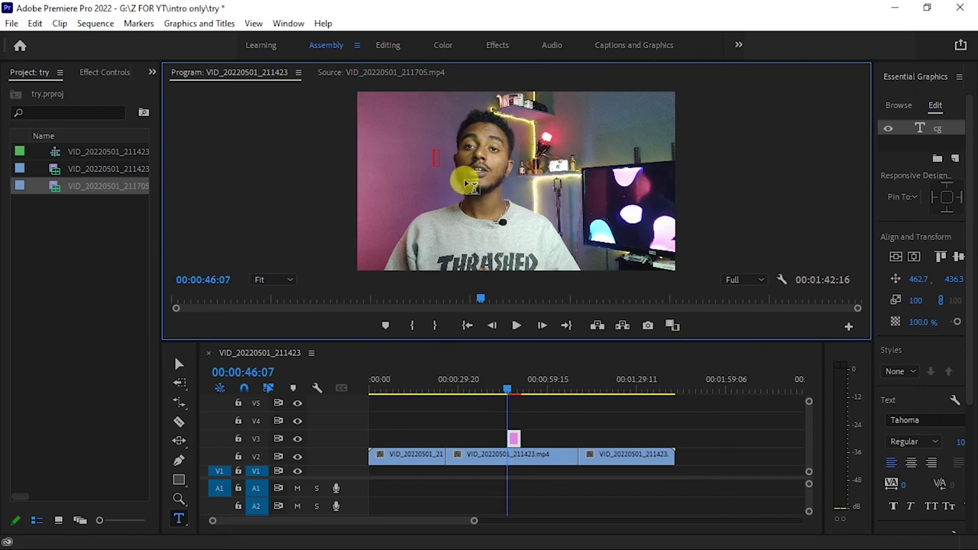
type("cghgcmhctcgchqmc")
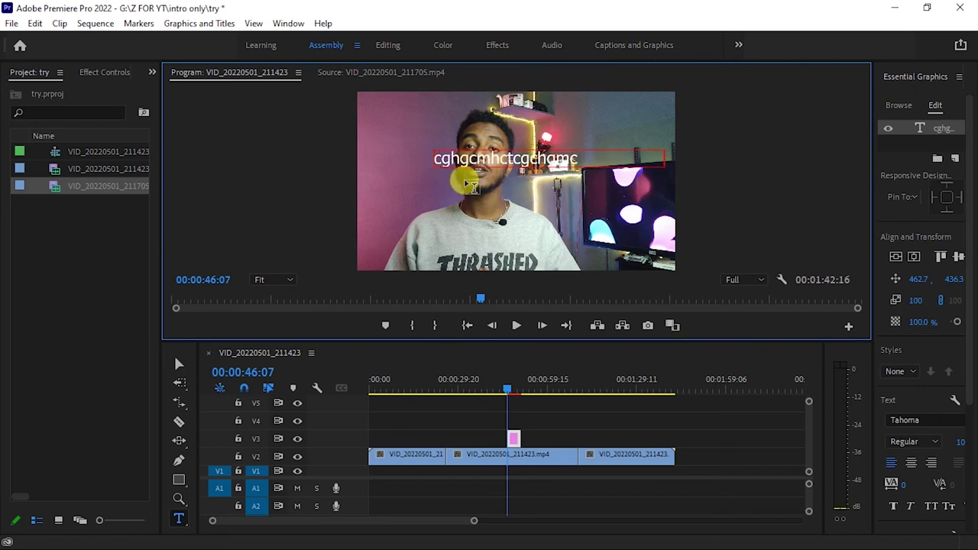
type("gcghchgchgcl")
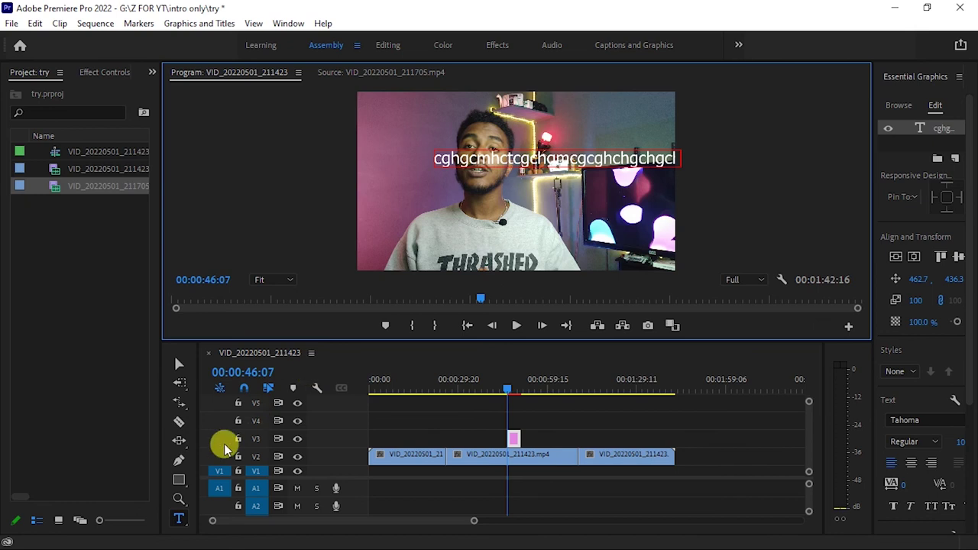
- Add vertical placeholder text starting with "vnbvcbn" beside the speaker, along the left of the video frame, using the Vertical Type tool
left_click(178, 519)
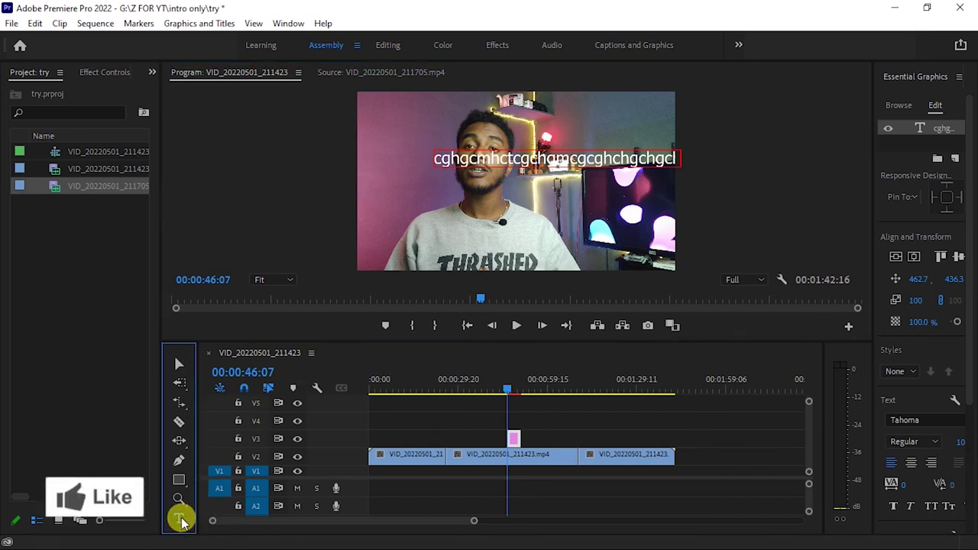
left_click(252, 531)
left_click(389, 135)
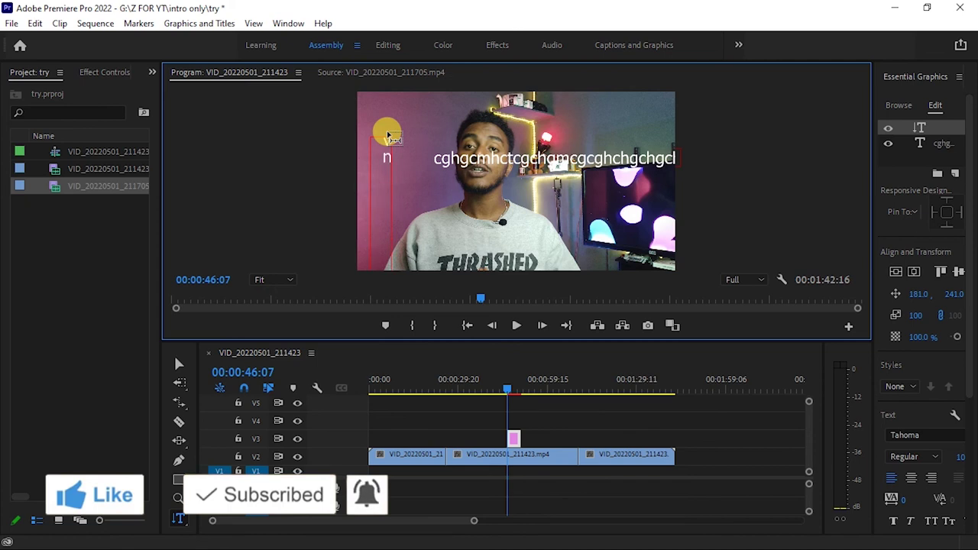
- Switch to the horizontal Type tool and back to the Vertical Type tool
left_click(179, 519)
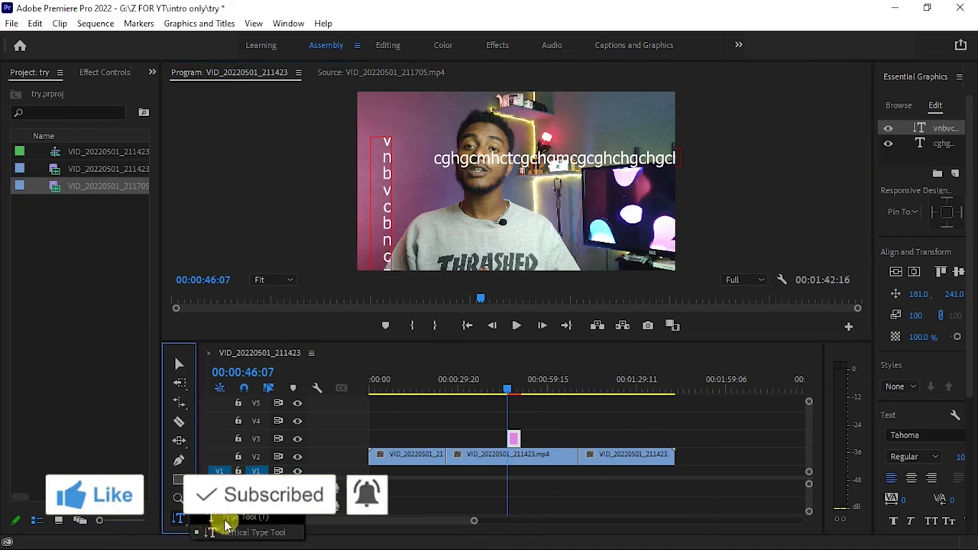
left_click(233, 522)
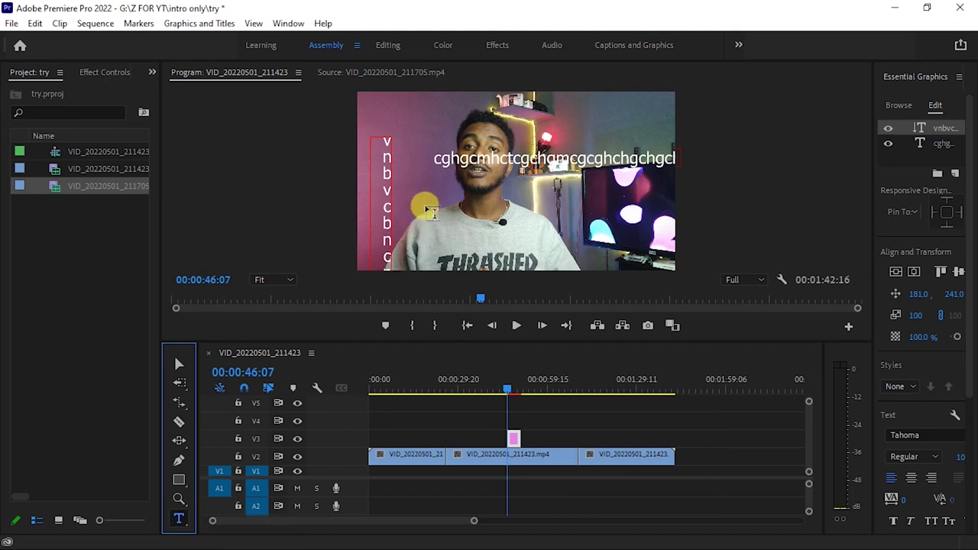
left_click(183, 519)
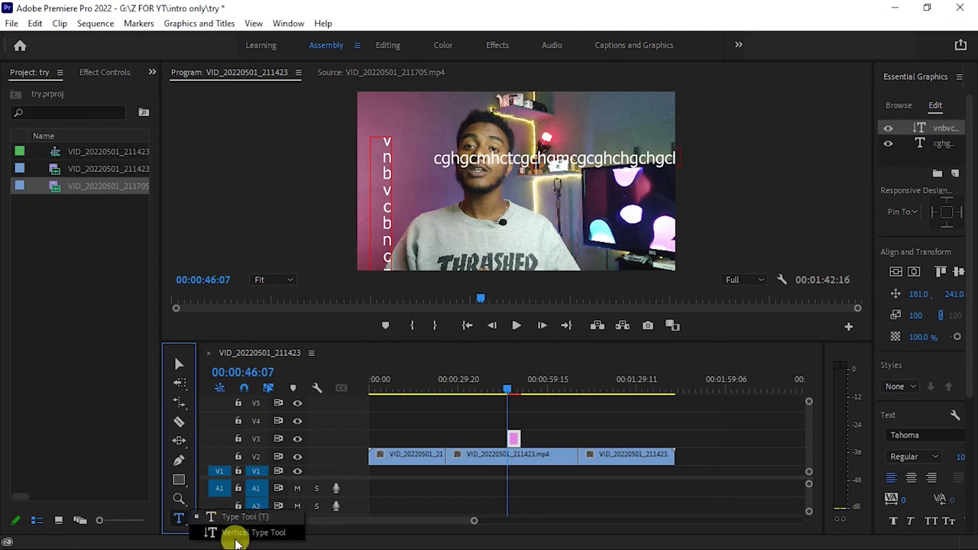
left_click(237, 535)
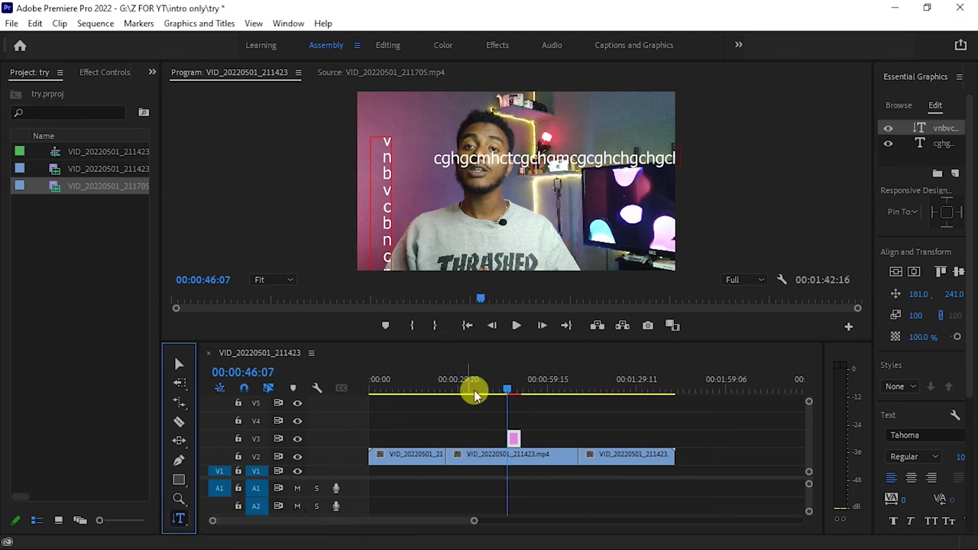